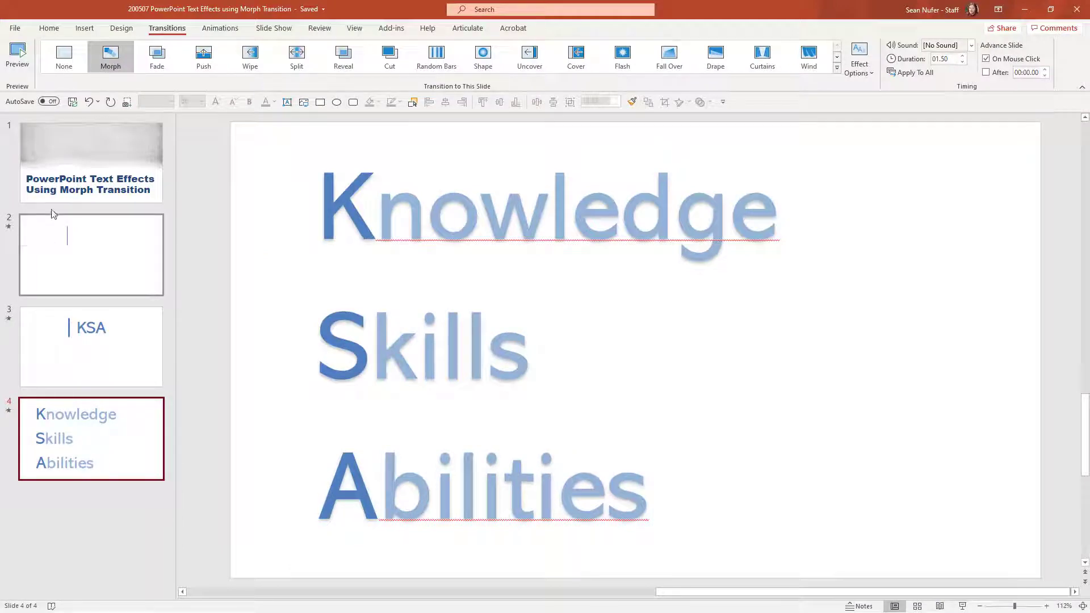
# Step: Delete the title slide and the finished Knowledge slide
pyautogui.click(90, 183)
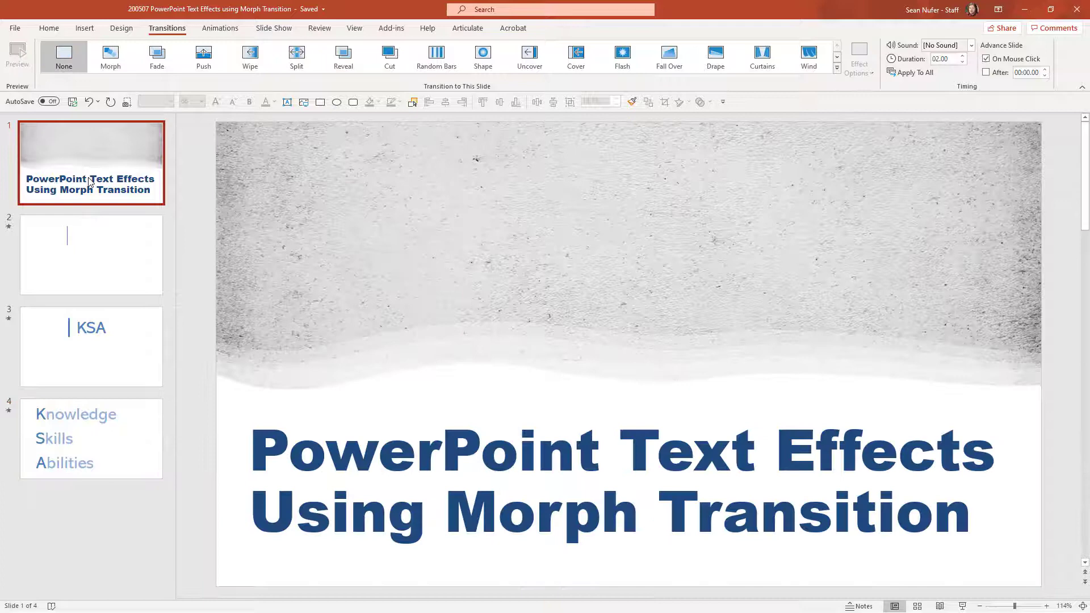
pyautogui.press('Delete')
pyautogui.click(88, 341)
pyautogui.press('Delete')
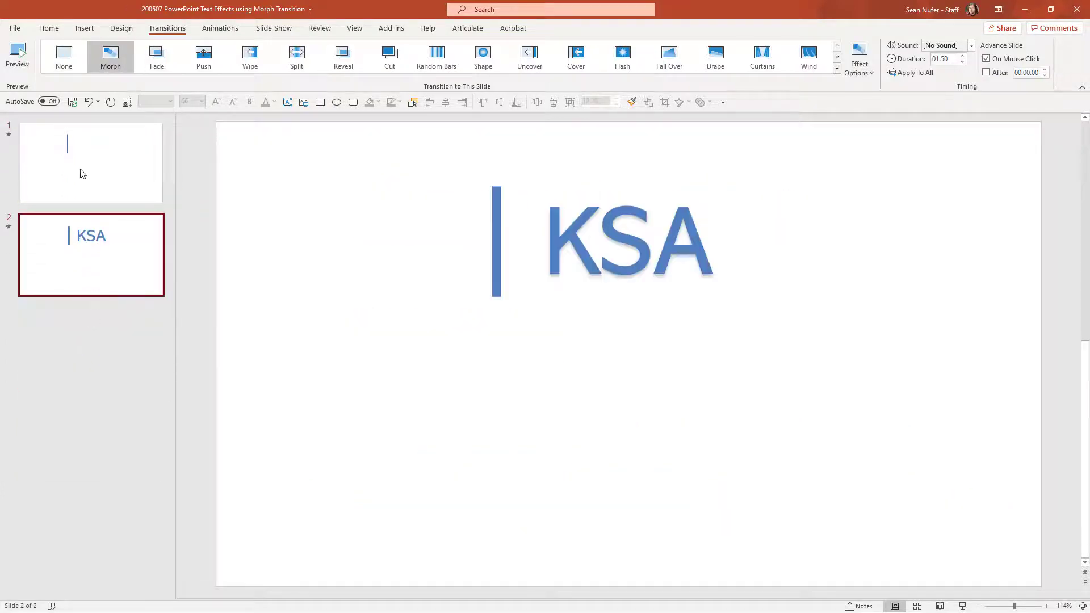
# Step: Check under the white cover box on the opening slide, restore it, and select the KSA slide
pyautogui.click(82, 174)
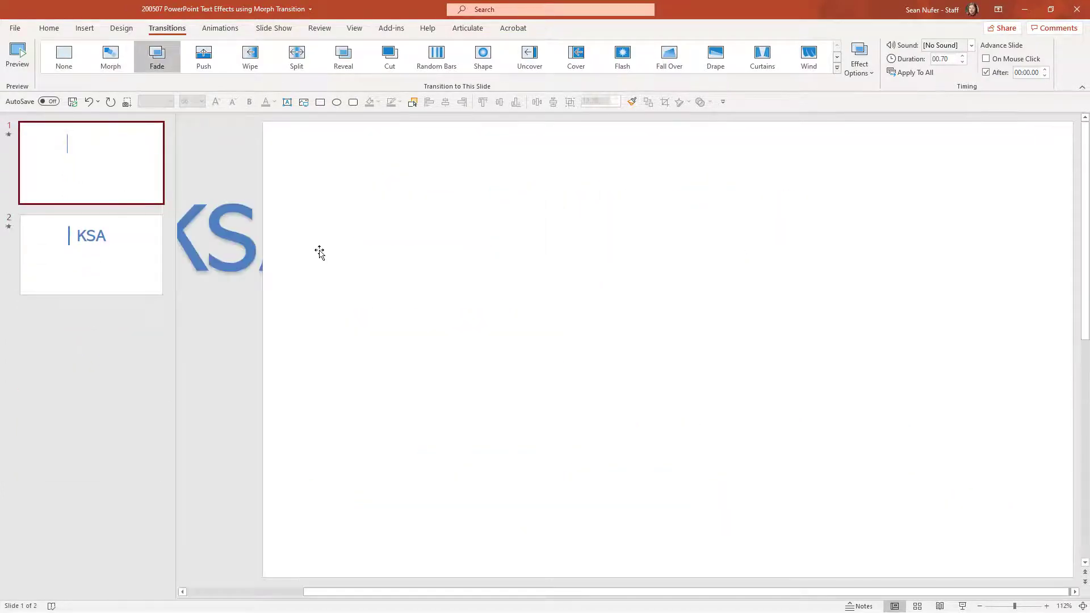
pyautogui.scroll(-4, 454, 301)
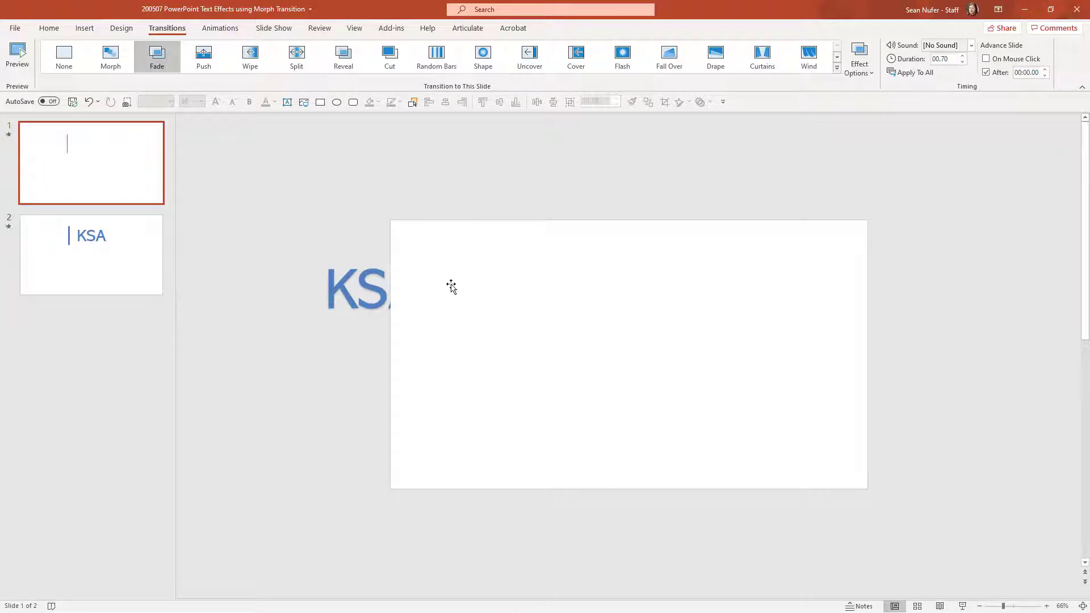
pyautogui.click(466, 281)
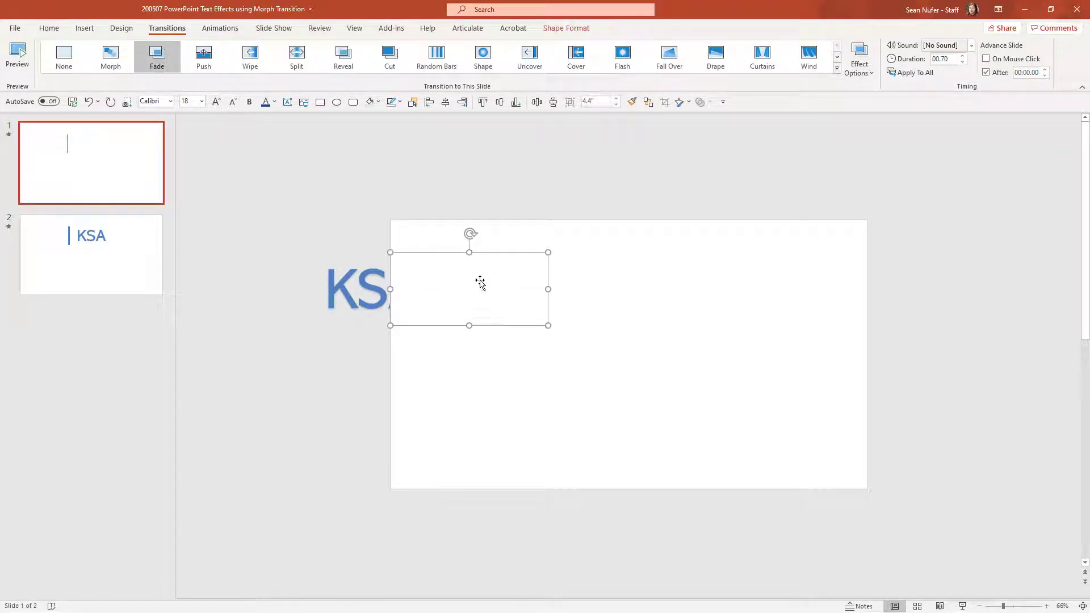
pyautogui.moveTo(480, 283); pyautogui.dragTo(479, 386)
pyautogui.hotkey('ctrl', 'z')
pyautogui.click(85, 245)
pyautogui.click(111, 60)
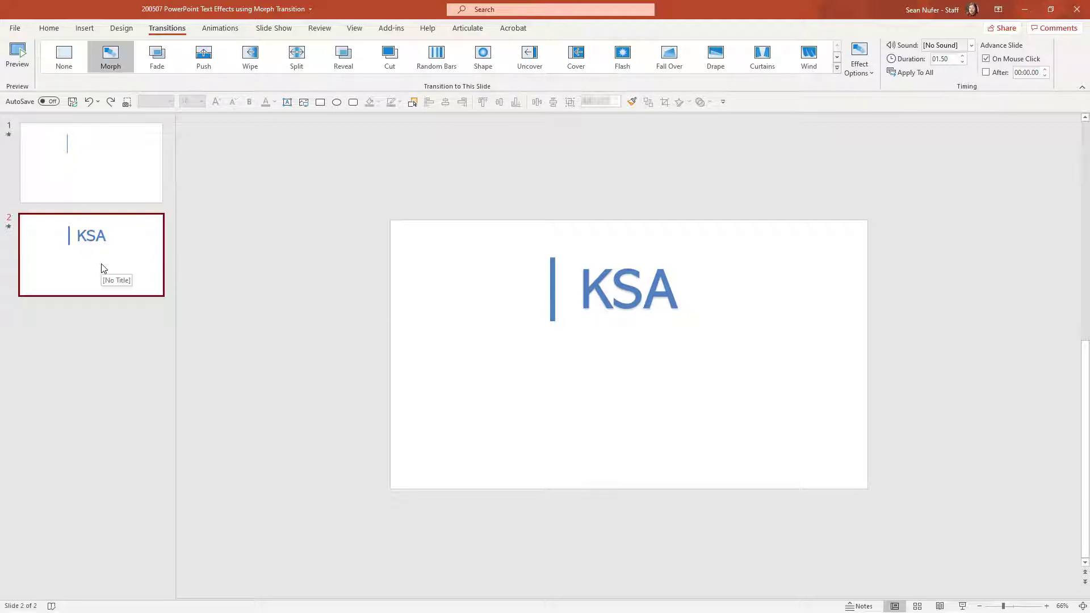
# Step: Duplicate the KSA slide, delete its vertical bar, and make two more copies of the KSA text
pyautogui.hotkey('ctrl', 'd')
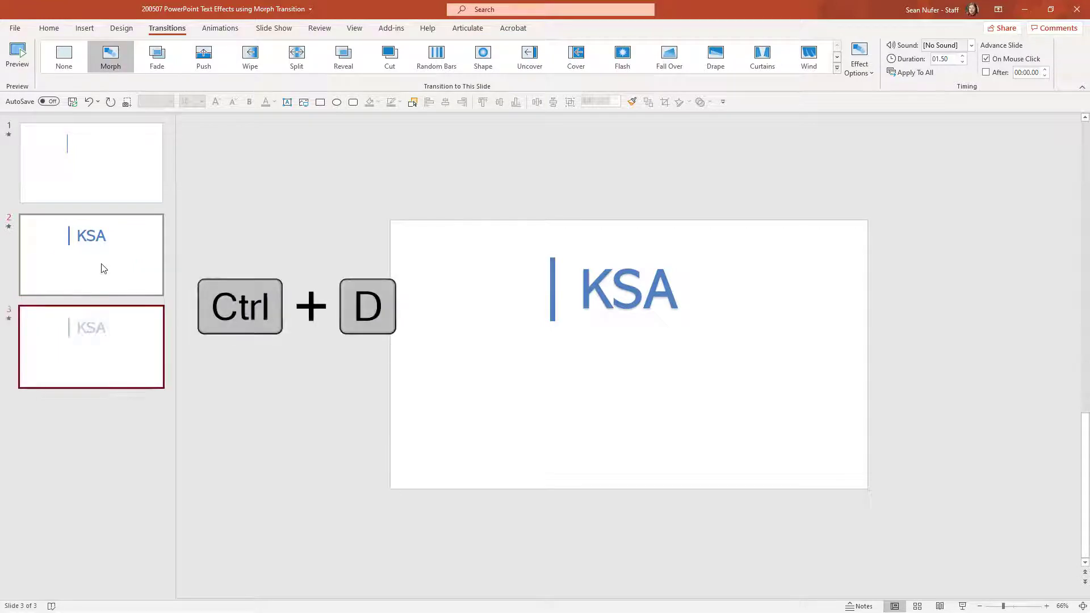
pyautogui.click(552, 286)
pyautogui.press('Delete')
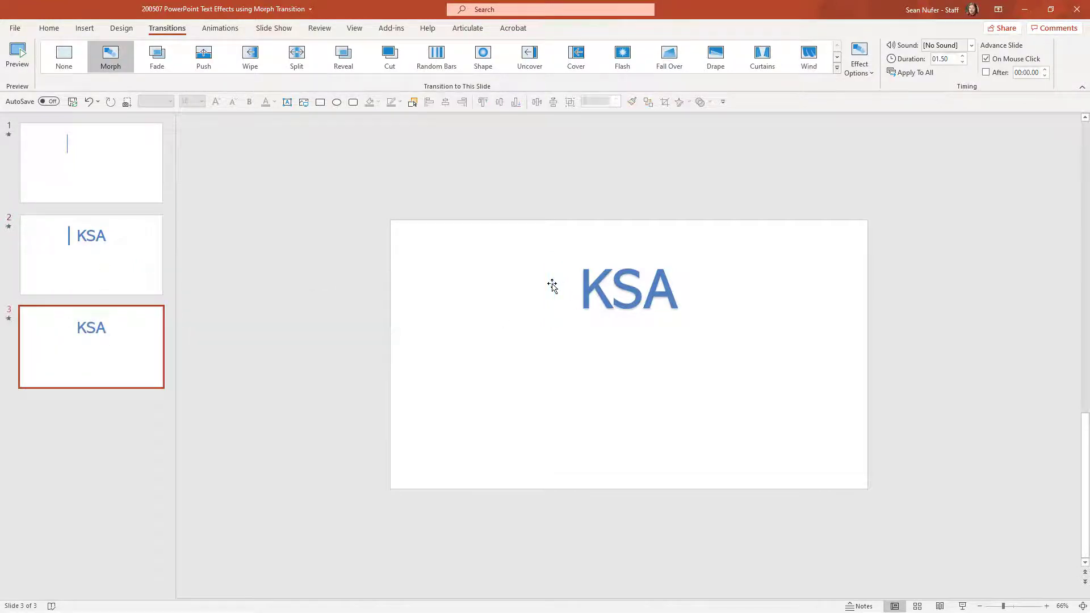
pyautogui.click(617, 253)
pyautogui.moveTo(616, 254); pyautogui.dragTo(503, 250)
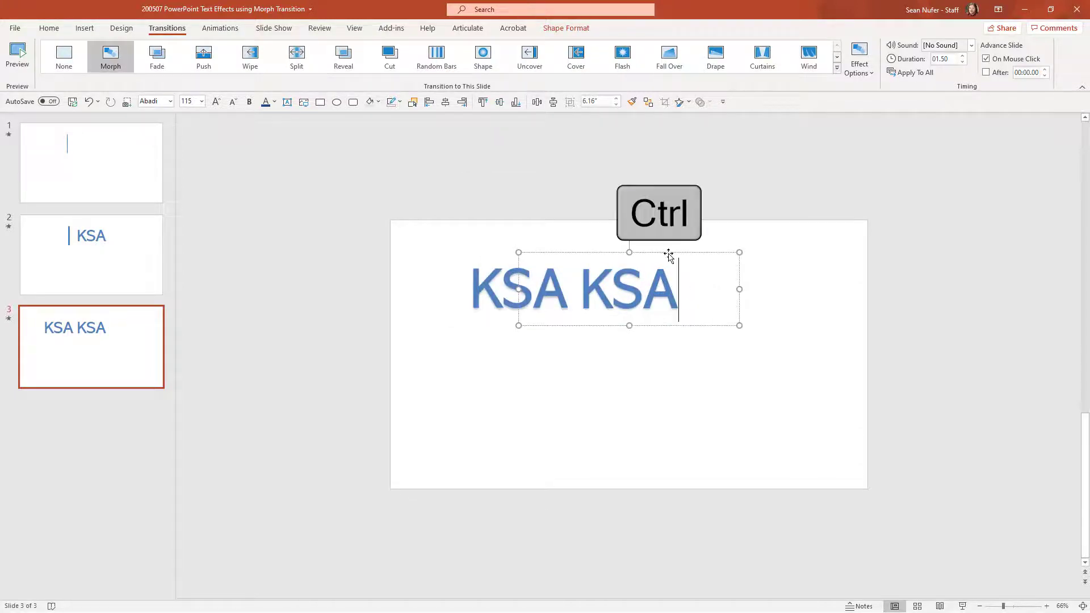
pyautogui.moveTo(669, 257); pyautogui.dragTo(569, 390)
# Step: Trim the three KSA lines down to 'K', 'S' and 'A'
pyautogui.click(504, 291)
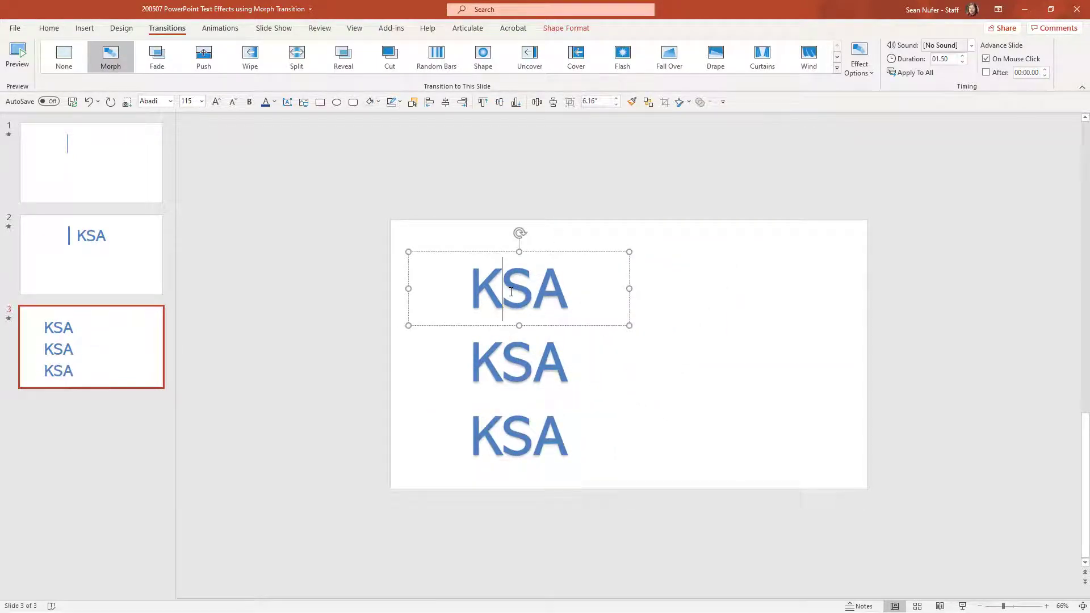
pyautogui.press('Delete')
pyautogui.press('Delete')
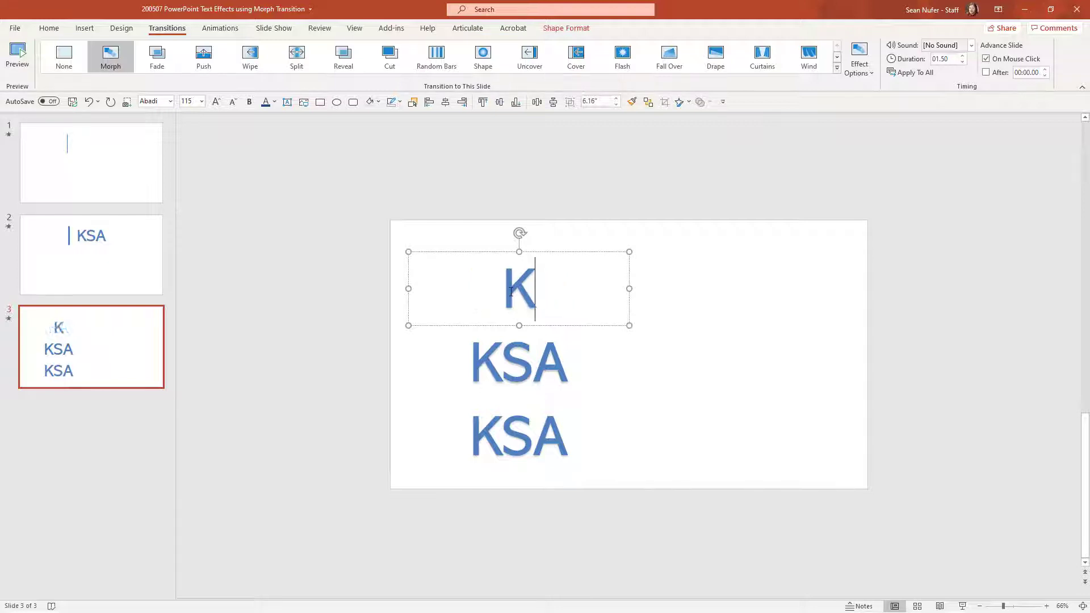
pyautogui.click(504, 363)
pyautogui.press('BackSpace')
pyautogui.press('End')
pyautogui.press('BackSpace')
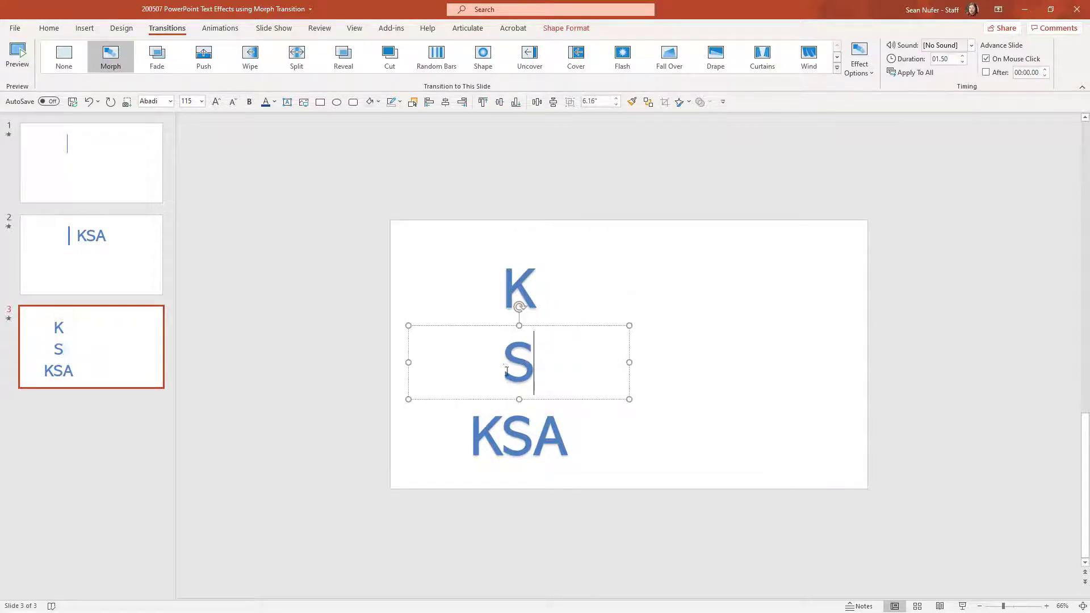
pyautogui.click(530, 439)
pyautogui.press('BackSpace')
pyautogui.press('BackSpace')
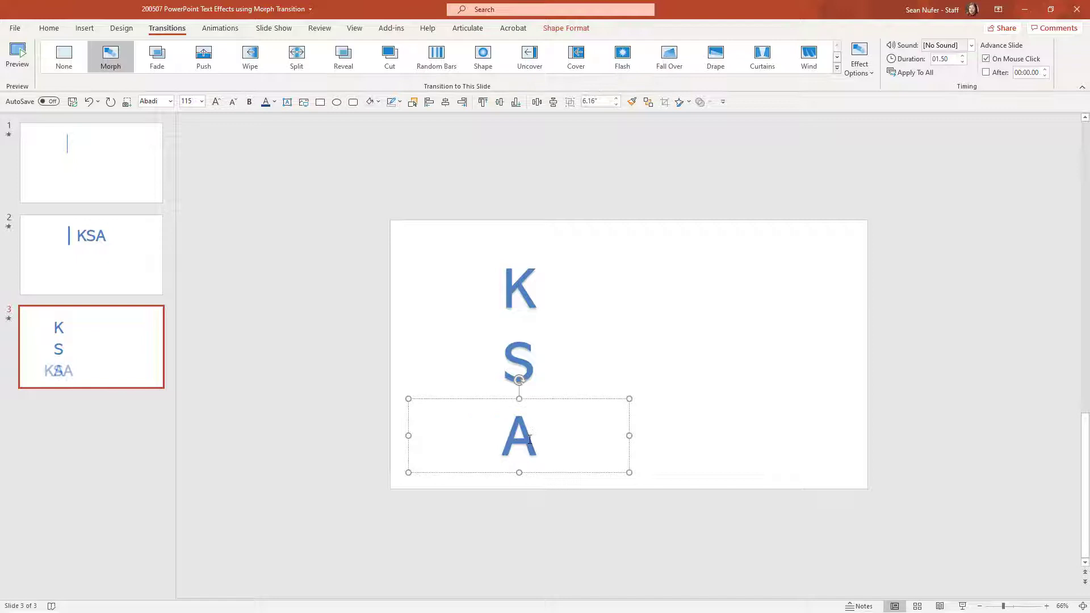
# Step: Left-align the K, S and A boxes and nudge the K slightly higher
pyautogui.hotkey('ctrl', 'a')
pyautogui.hotkey('ctrl', 'l')
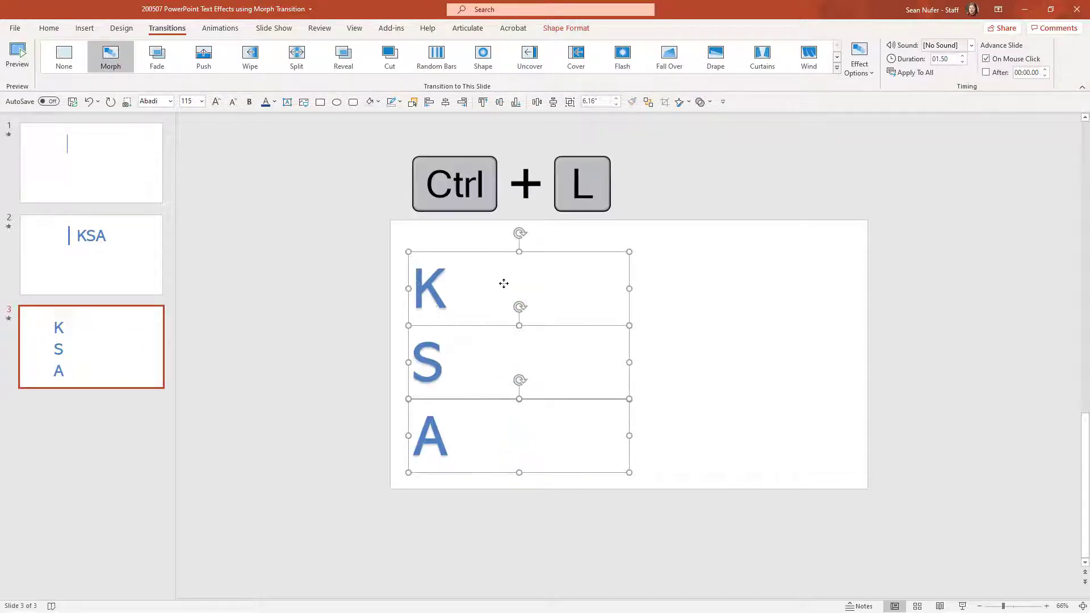
pyautogui.click(489, 244)
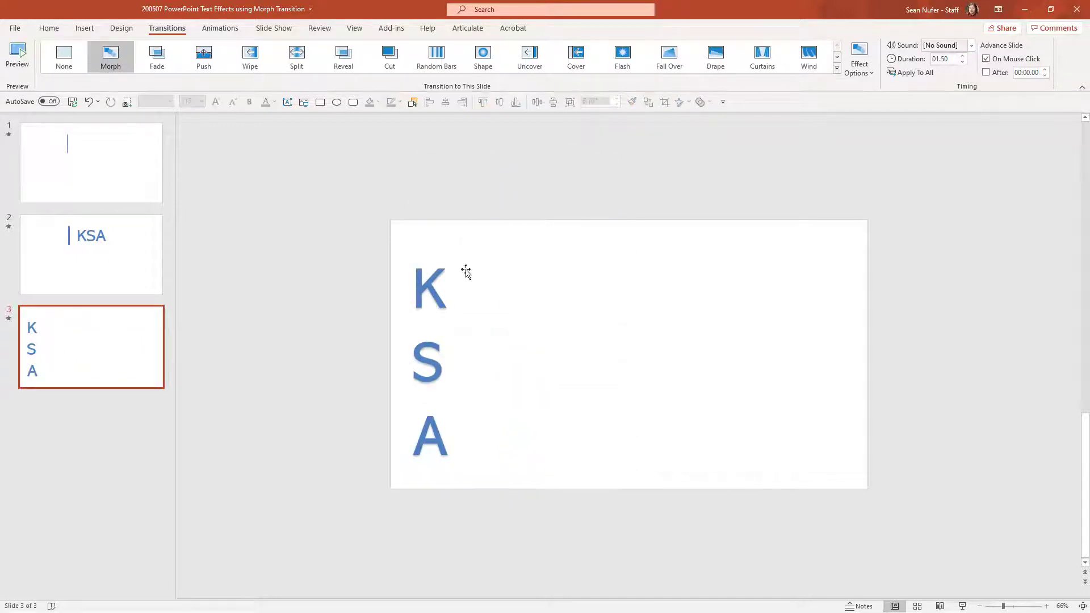
pyautogui.click(462, 269)
pyautogui.moveTo(466, 254); pyautogui.dragTo(464, 242)
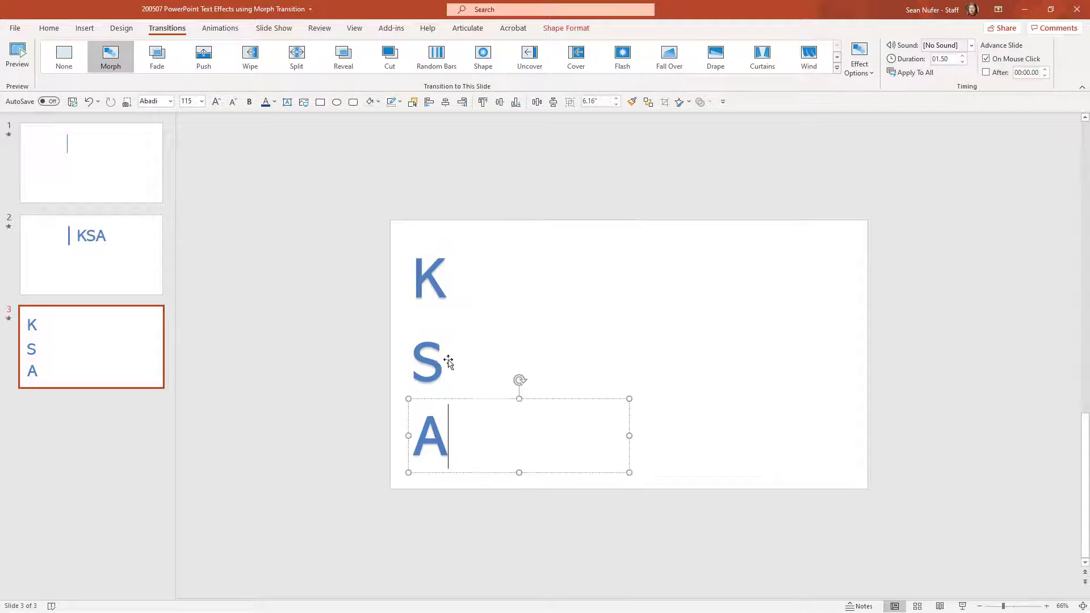
# Step: Space the letters evenly, then widen the K box and complete 'Knowledge' with lighter-blue trailing letters
pyautogui.hotkey('ctrl', 'a')
pyautogui.click(553, 102)
pyautogui.click(507, 284)
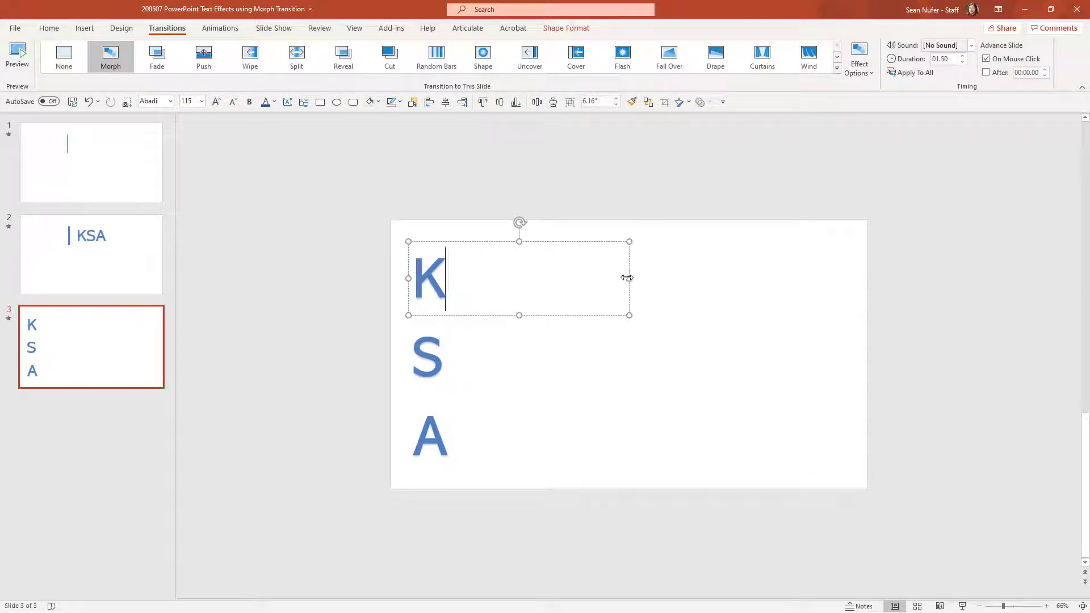
pyautogui.moveTo(629, 278); pyautogui.dragTo(814, 278)
pyautogui.click(444, 284)
pyautogui.write('n')
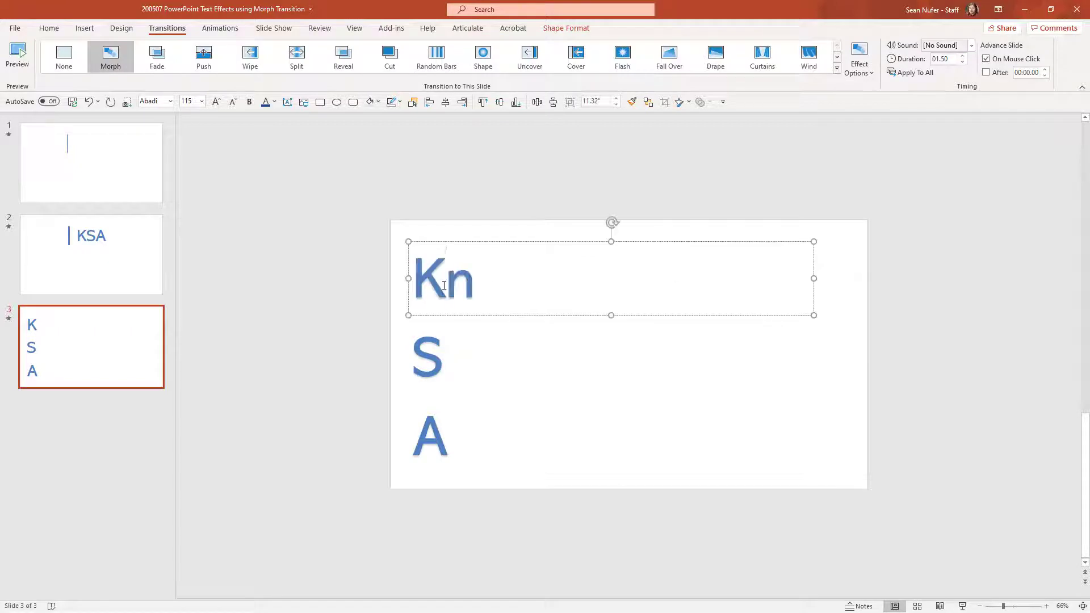
pyautogui.write('owledge')
pyautogui.keyDown('shift'); pyautogui.click(452, 283); pyautogui.keyUp('shift')
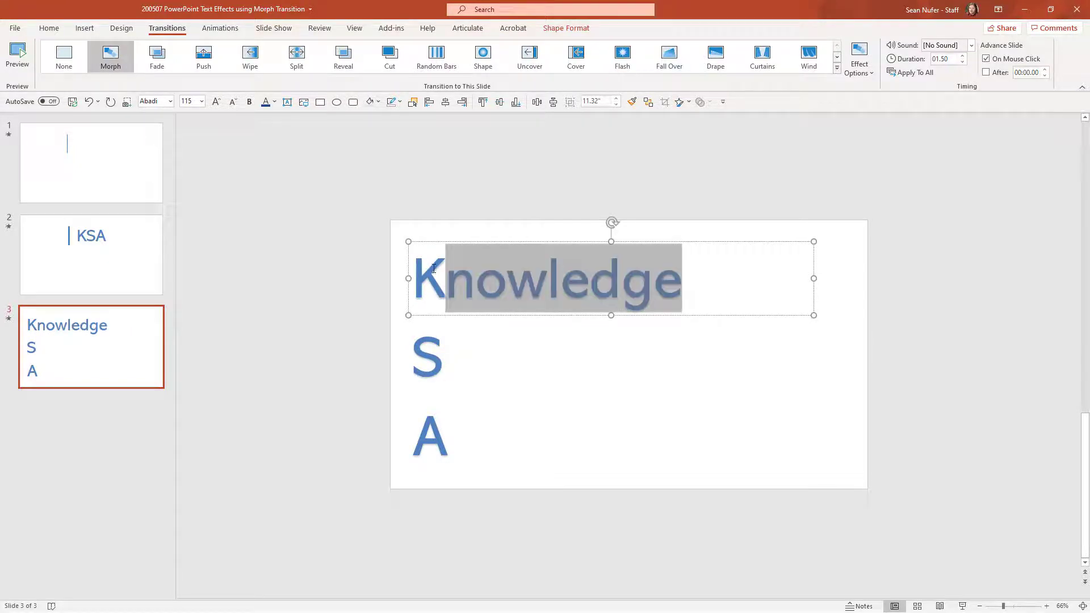
pyautogui.click(275, 103)
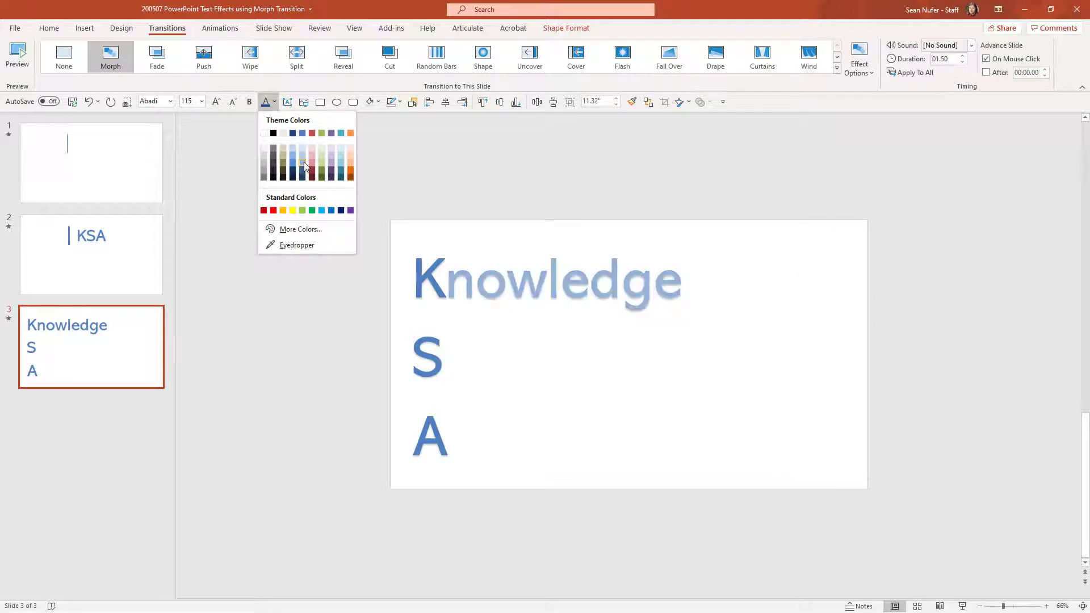
pyautogui.click(291, 154)
# Step: Complete 'Skills' and 'Abilities', making the letters after the A the same lighter blue
pyautogui.click(437, 358)
pyautogui.write('kills')
pyautogui.click(449, 437)
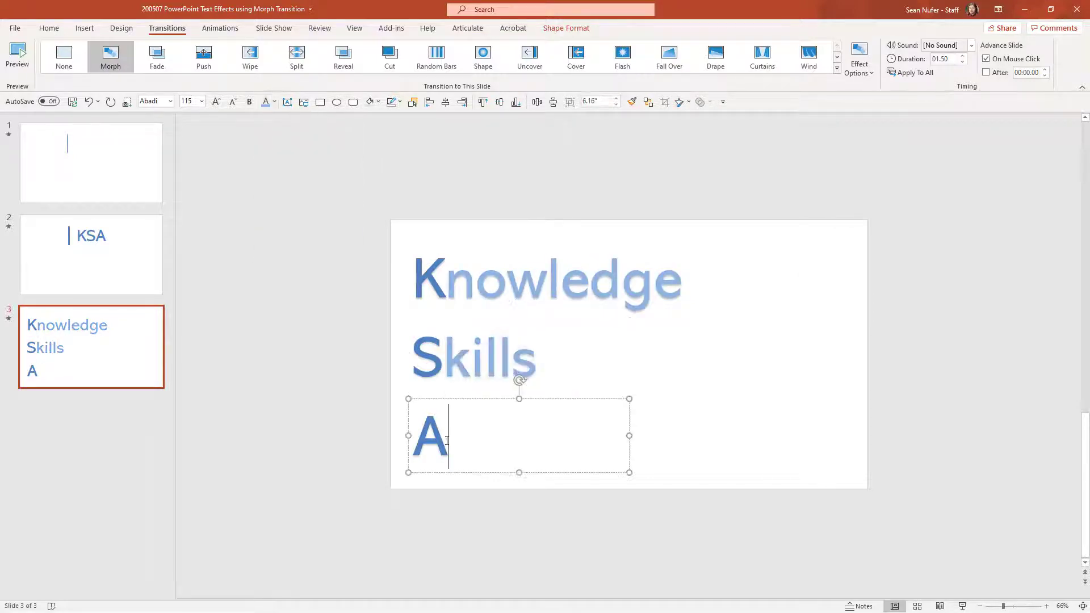
pyautogui.write('bilities')
pyautogui.moveTo(607, 437); pyautogui.dragTo(449, 436)
pyautogui.click(265, 104)
pyautogui.click(361, 199)
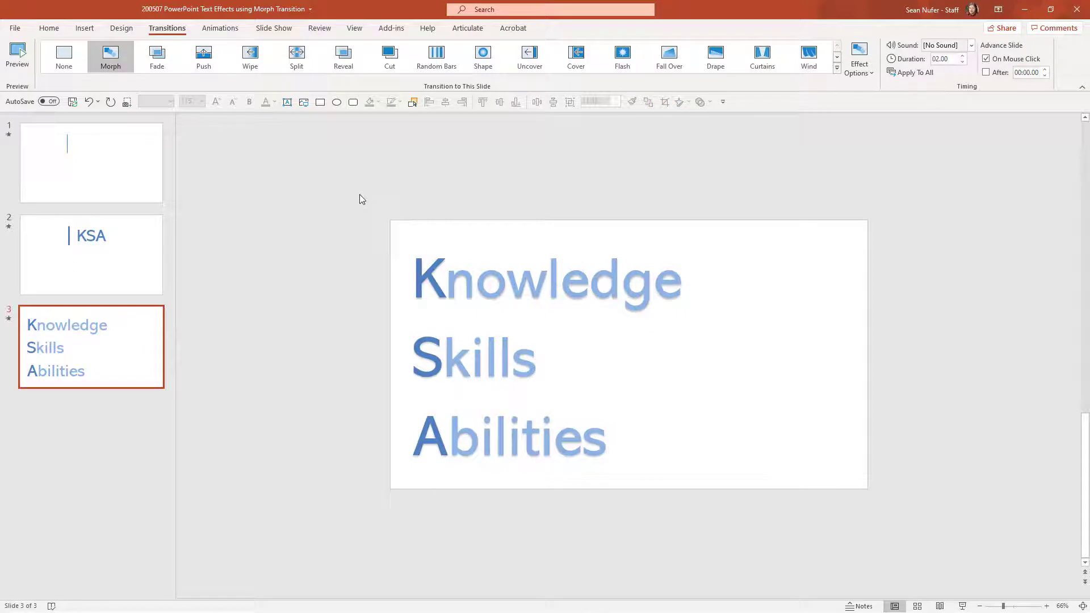
pyautogui.moveTo(359, 196); pyautogui.dragTo(632, 357)
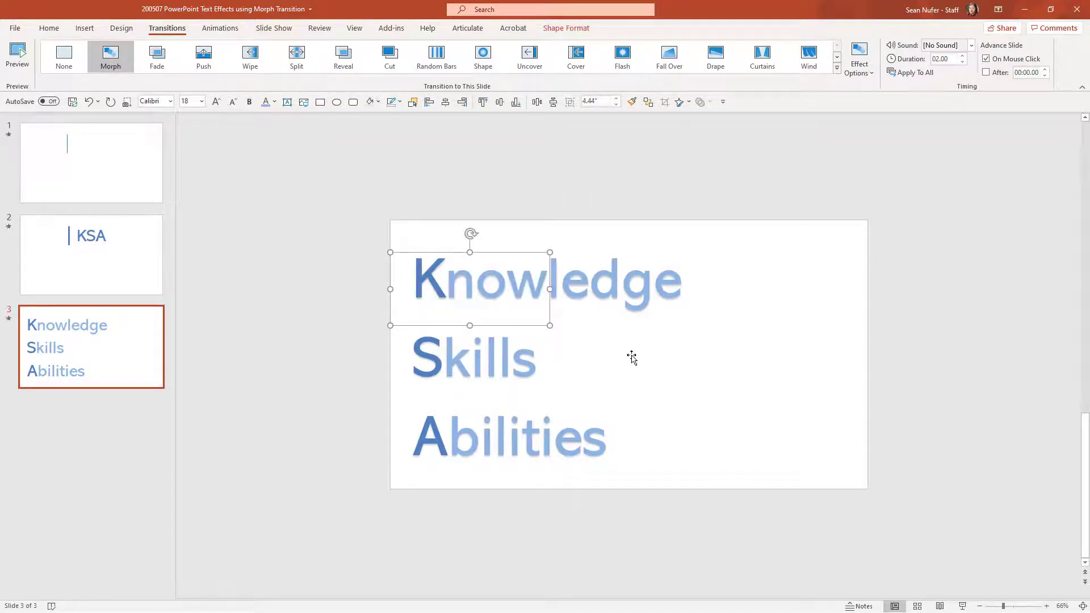
# Step: Set slide 3's Morph transition effect option to Characters
pyautogui.press('Escape')
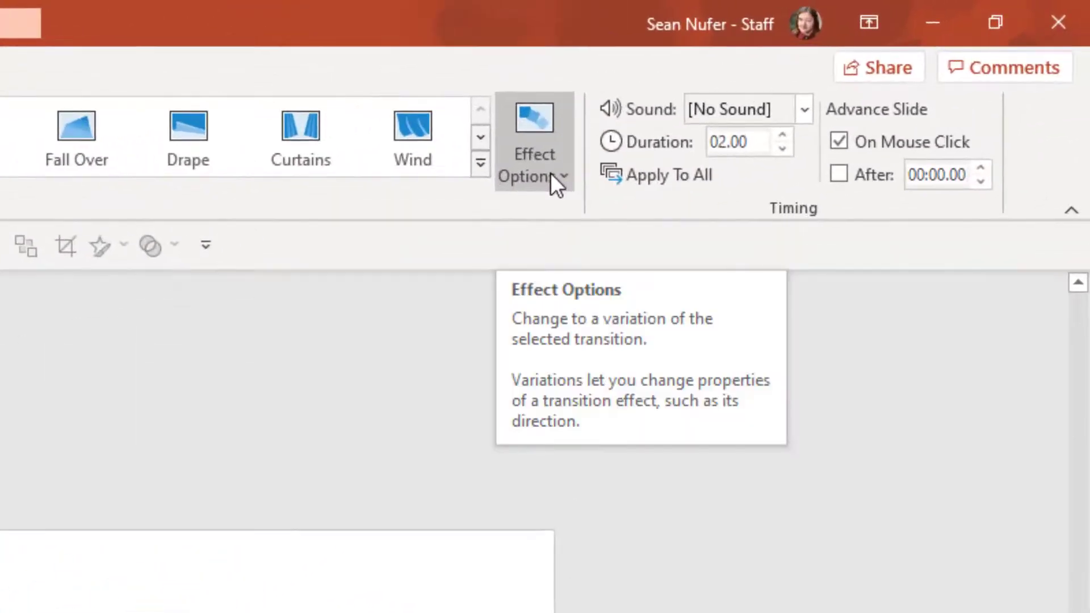
pyautogui.click(866, 72)
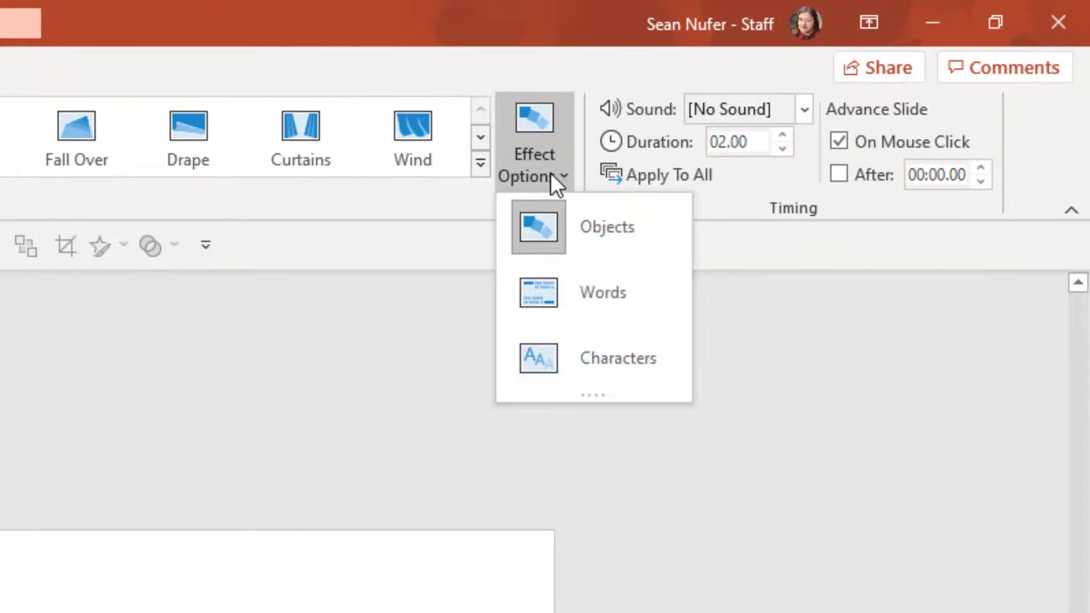
pyautogui.click(585, 355)
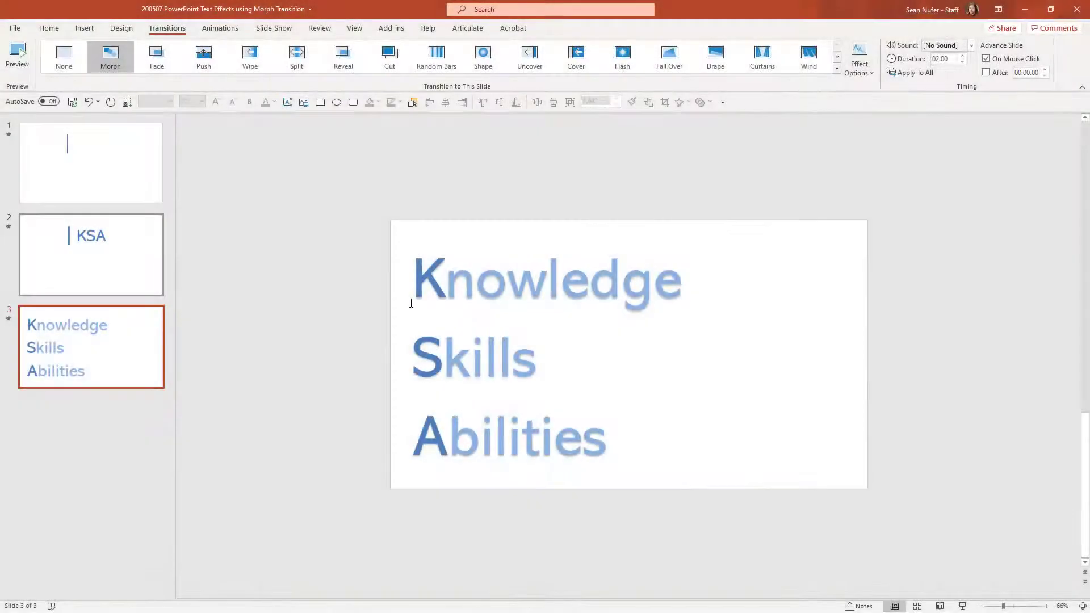
# Step: Move 'nowledge' into its own text box beside a shrunk K box, keeping the original formatting
pyautogui.click(413, 279)
pyautogui.moveTo(413, 278); pyautogui.dragTo(449, 284)
pyautogui.hotkey('ctrl', 'c')
pyautogui.press('Delete')
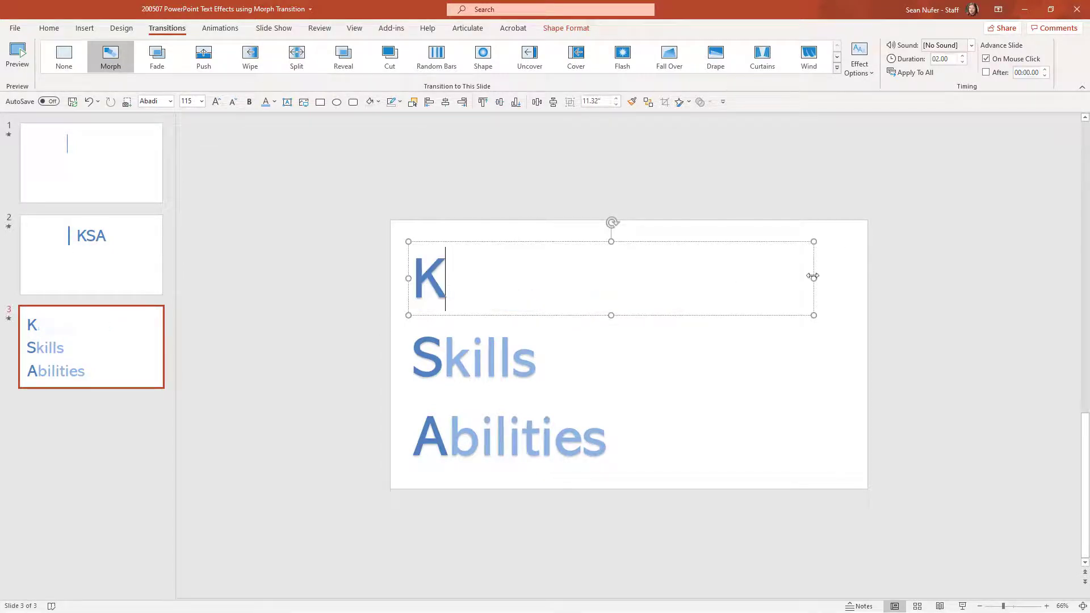
pyautogui.moveTo(814, 277); pyautogui.dragTo(452, 278)
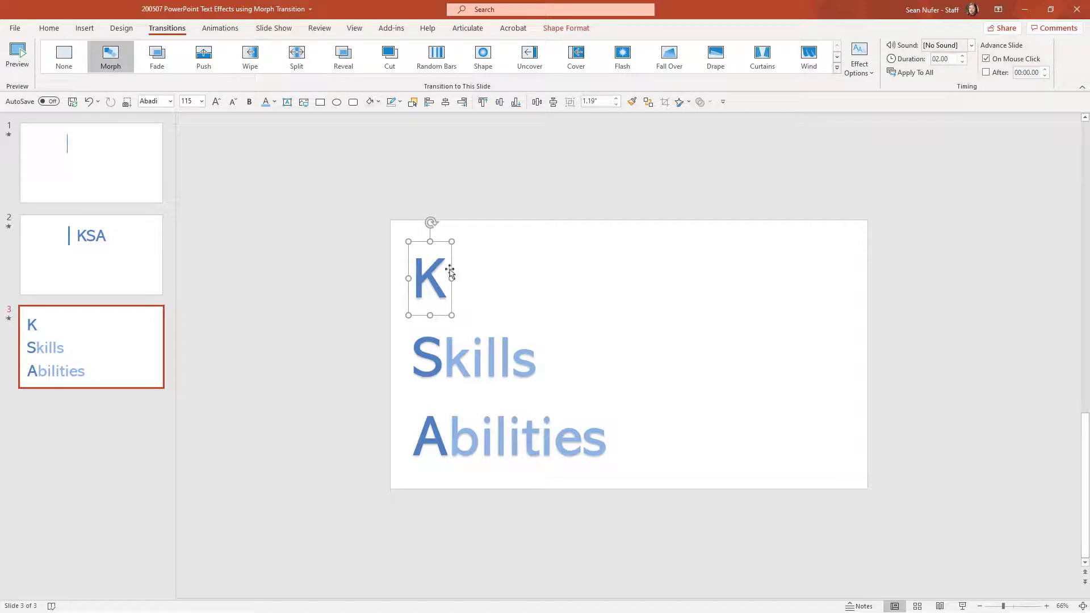
pyautogui.click(287, 101)
pyautogui.moveTo(455, 241); pyautogui.dragTo(747, 247)
pyautogui.hotkey('ctrl', 'v')
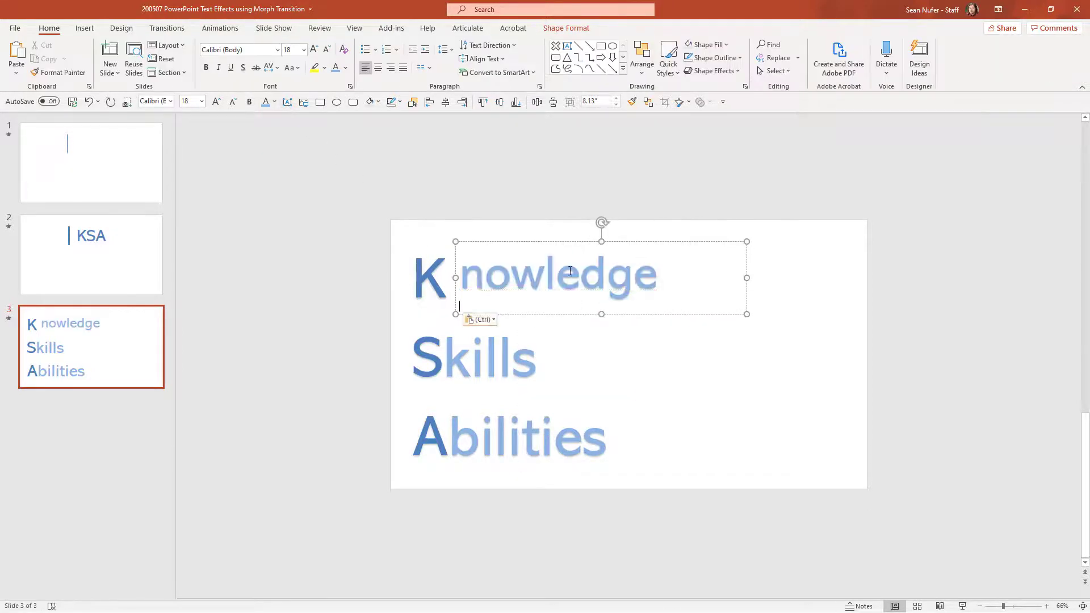
pyautogui.hotkey('ctrl', 'k')
pyautogui.click(628, 239)
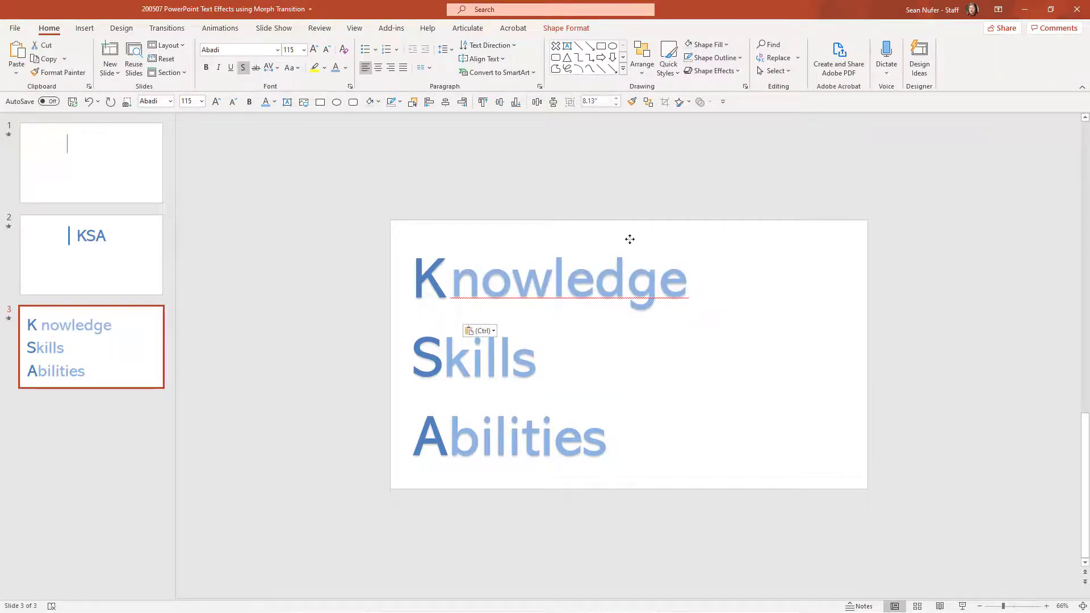
pyautogui.click(630, 241)
# Step: Cut 'kills' from the S line and paste it into a separate box beside S
pyautogui.click(442, 358)
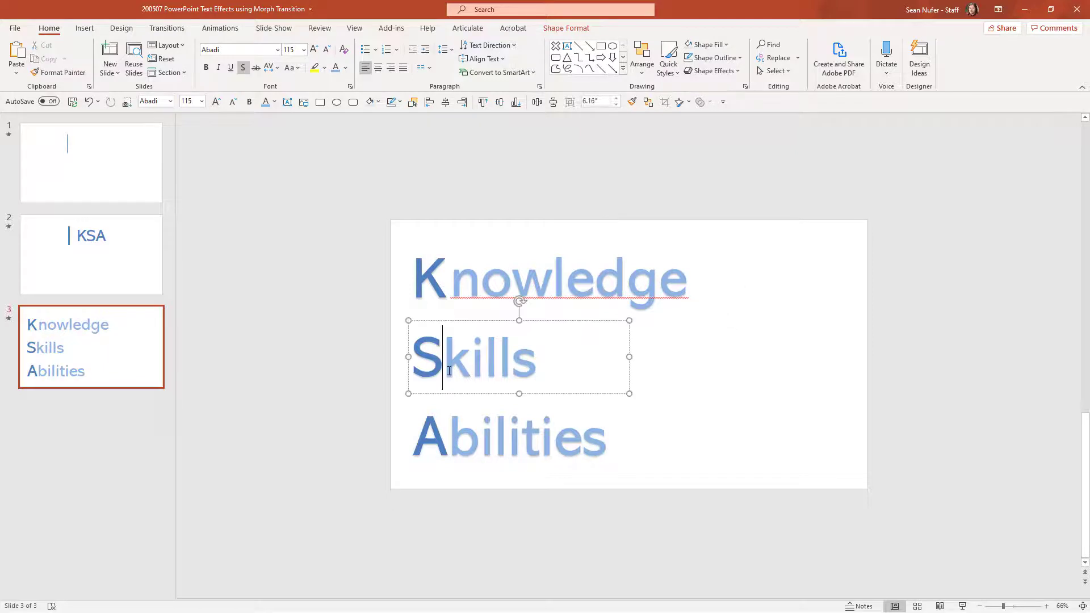
pyautogui.press('Escape')
pyautogui.press('Escape')
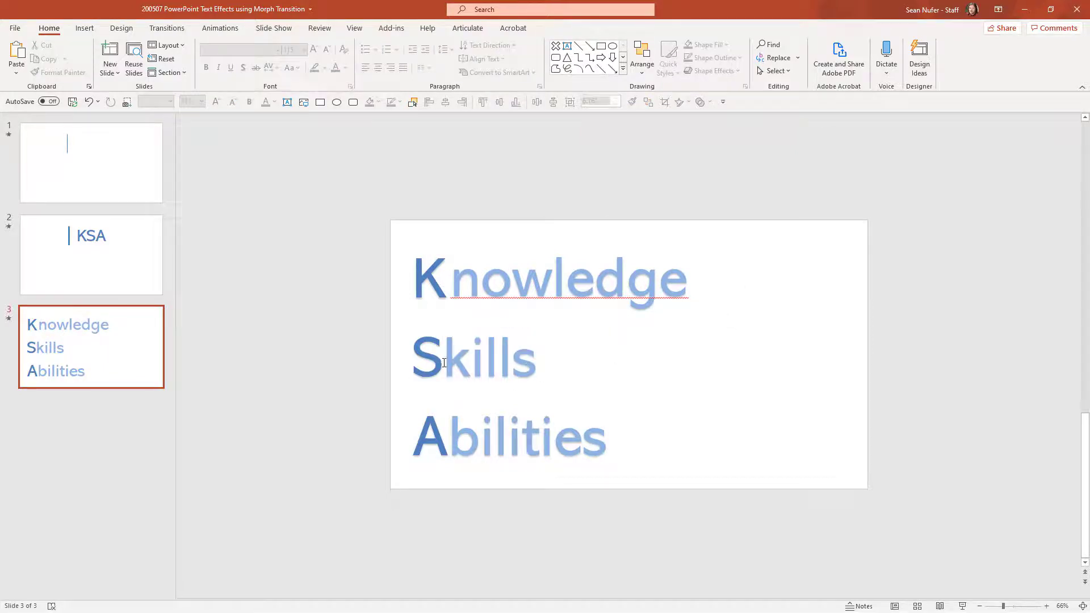
pyautogui.moveTo(444, 363); pyautogui.dragTo(539, 363)
pyautogui.hotkey('ctrl', 'x')
pyautogui.rightClick(475, 355)
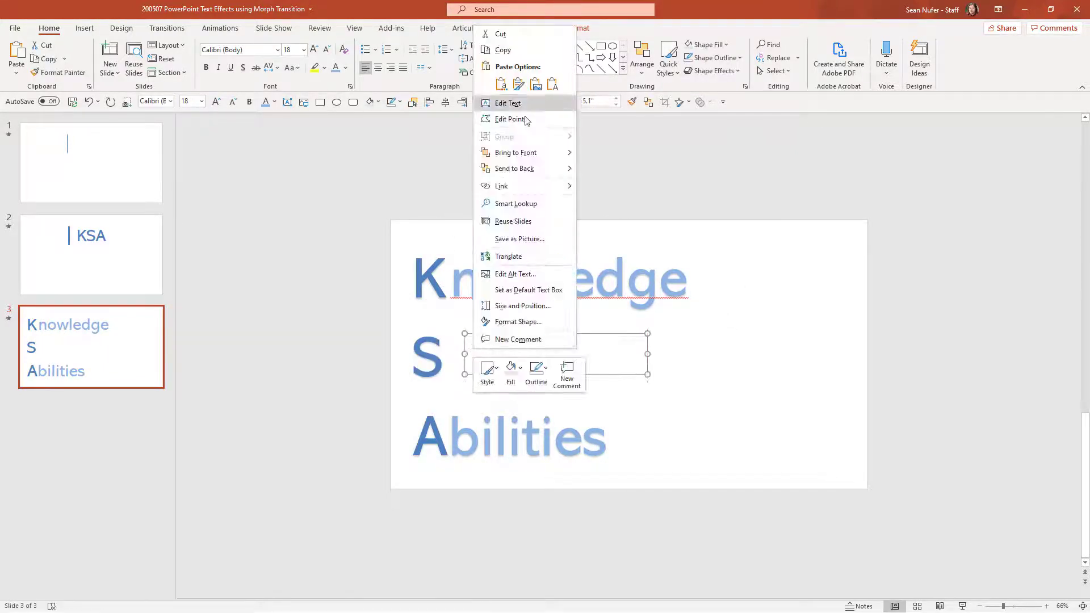
pyautogui.click(501, 84)
# Step: Move 'bilities' into its own one-line box beside A and line 'kills' up next to S
pyautogui.moveTo(450, 437); pyautogui.dragTo(664, 465)
pyautogui.hotkey('ctrl', 'x')
pyautogui.click(479, 443)
pyautogui.hotkey('ctrl', 'v')
pyautogui.moveTo(624, 397); pyautogui.dragTo(599, 397)
pyautogui.click(494, 358)
# Step: Select the A, S and K letter boxes together and bring up their context menu
pyautogui.click(417, 437)
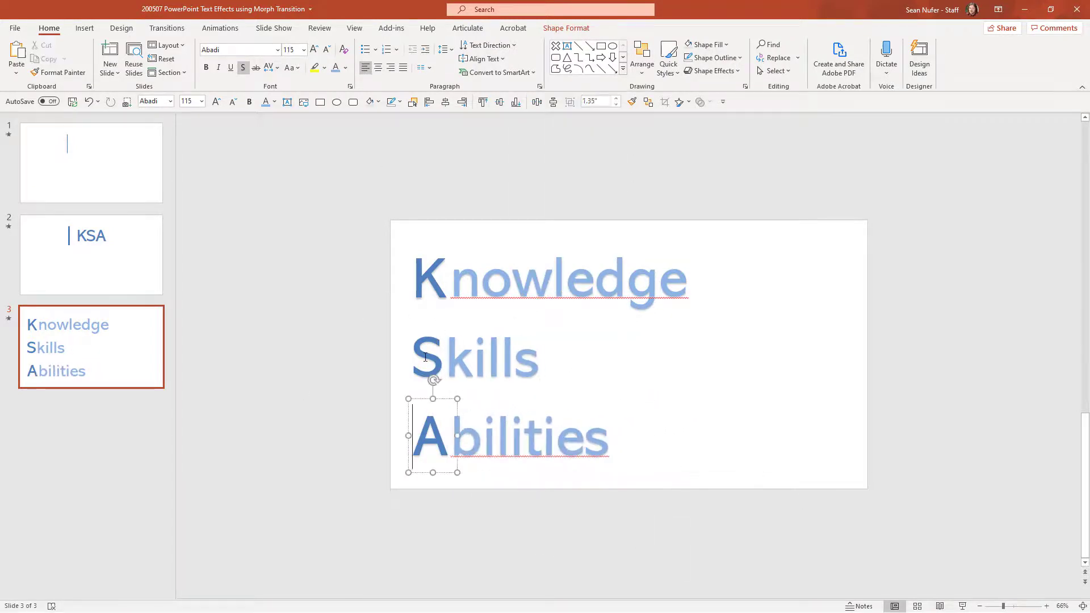
pyautogui.keyDown('shift'); pyautogui.click(425, 357); pyautogui.keyUp('shift')
pyautogui.keyDown('shift'); pyautogui.click(440, 243); pyautogui.keyUp('shift')
pyautogui.rightClick(441, 242)
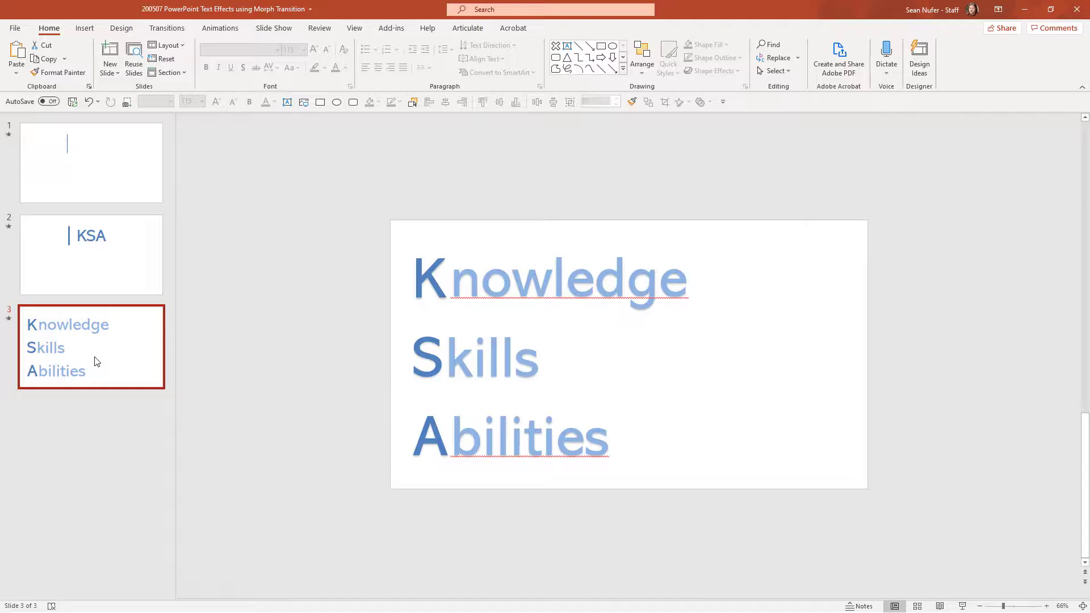
# Step: Duplicate slide 3 and colour both Knowledge boxes dark blue
pyautogui.hotkey('ctrl', 'd')
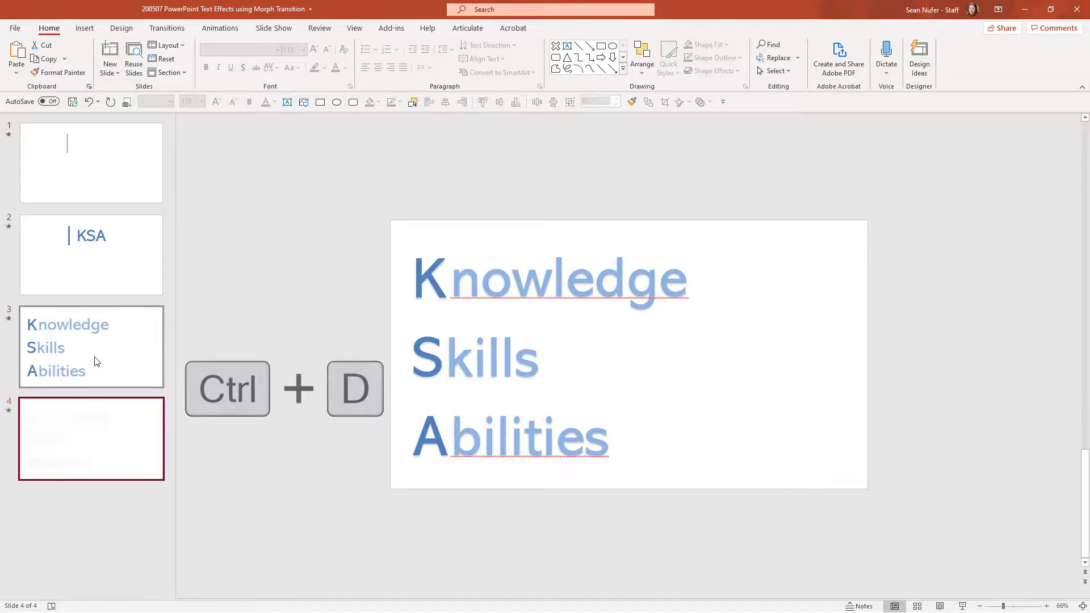
pyautogui.click(540, 290)
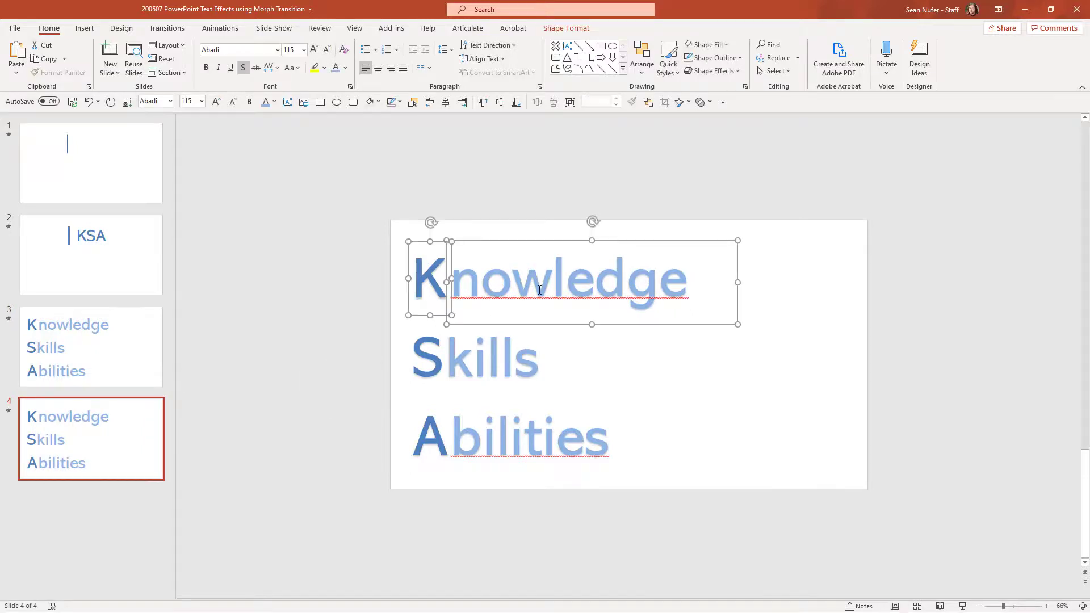
pyautogui.click(274, 102)
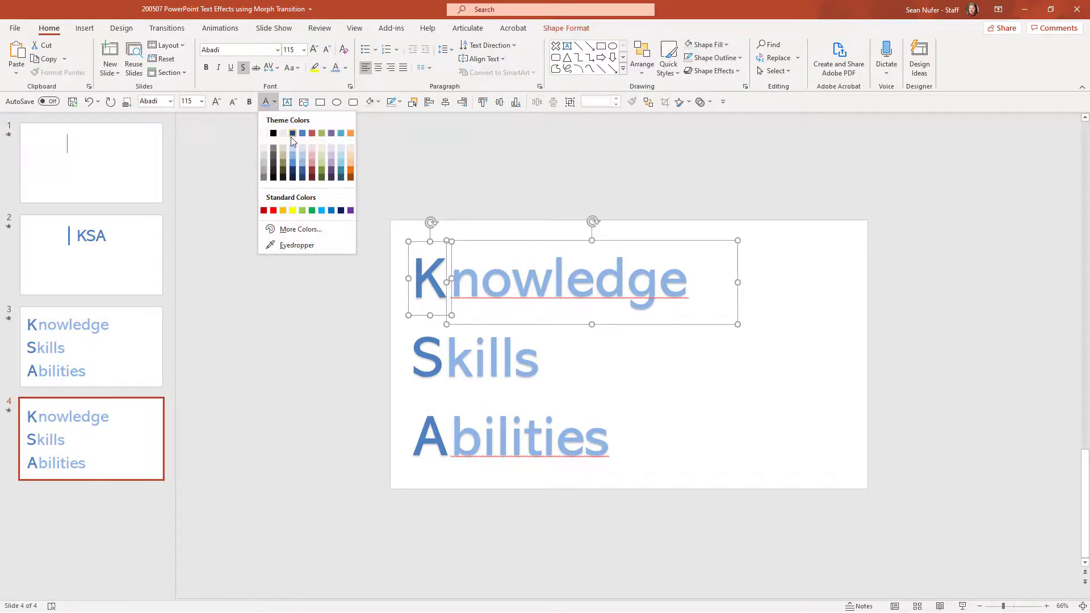
pyautogui.click(305, 171)
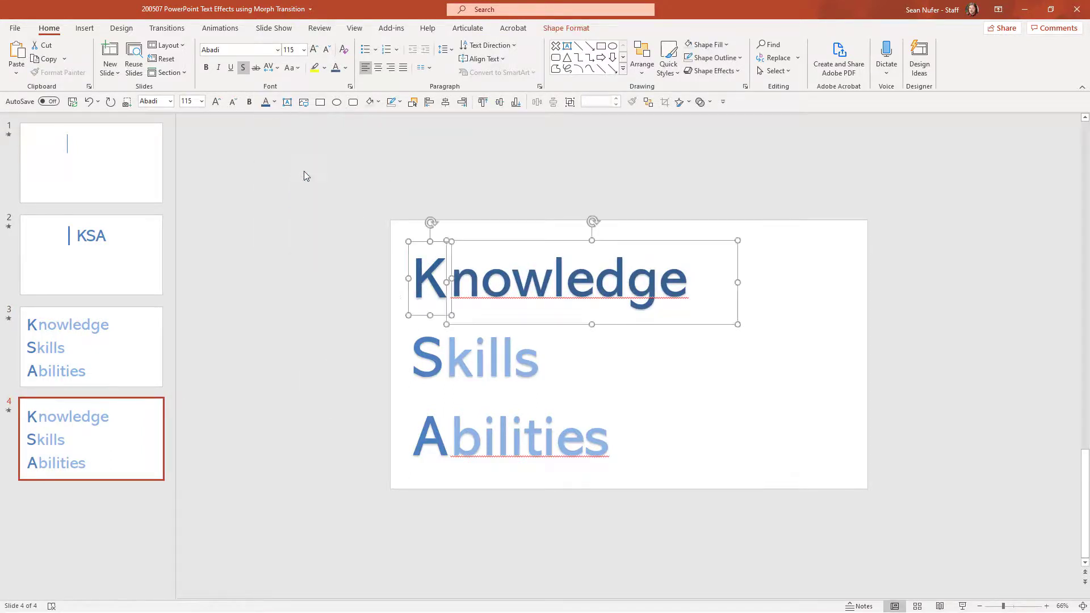
# Step: Fade Skills and Abilities to Blue, Accent 1, Lighter 80%, then go to slide 3 to preview
pyautogui.click(417, 356)
pyautogui.keyDown('shift'); pyautogui.click(484, 356); pyautogui.keyUp('shift')
pyautogui.keyDown('shift'); pyautogui.click(431, 437); pyautogui.keyUp('shift')
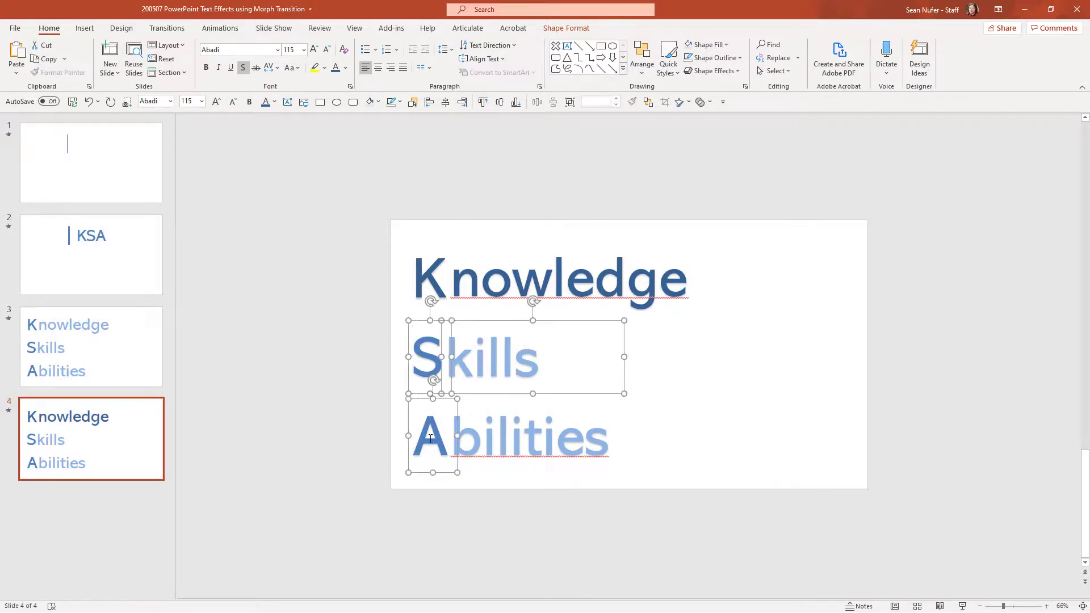
pyautogui.keyDown('shift'); pyautogui.click(531, 438); pyautogui.keyUp('shift')
pyautogui.click(274, 102)
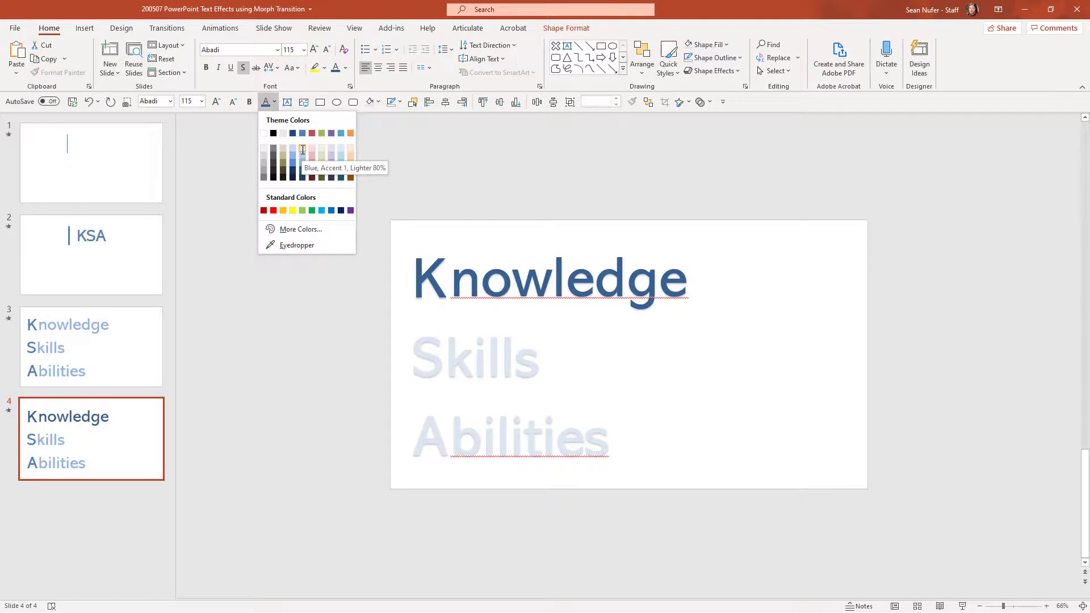
pyautogui.click(302, 150)
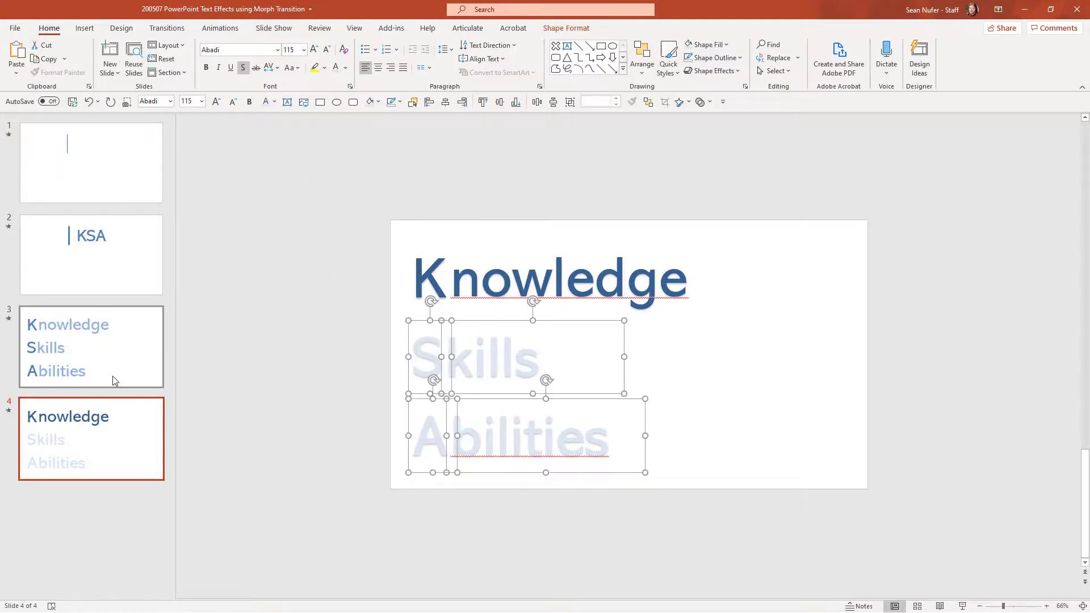
pyautogui.click(67, 369)
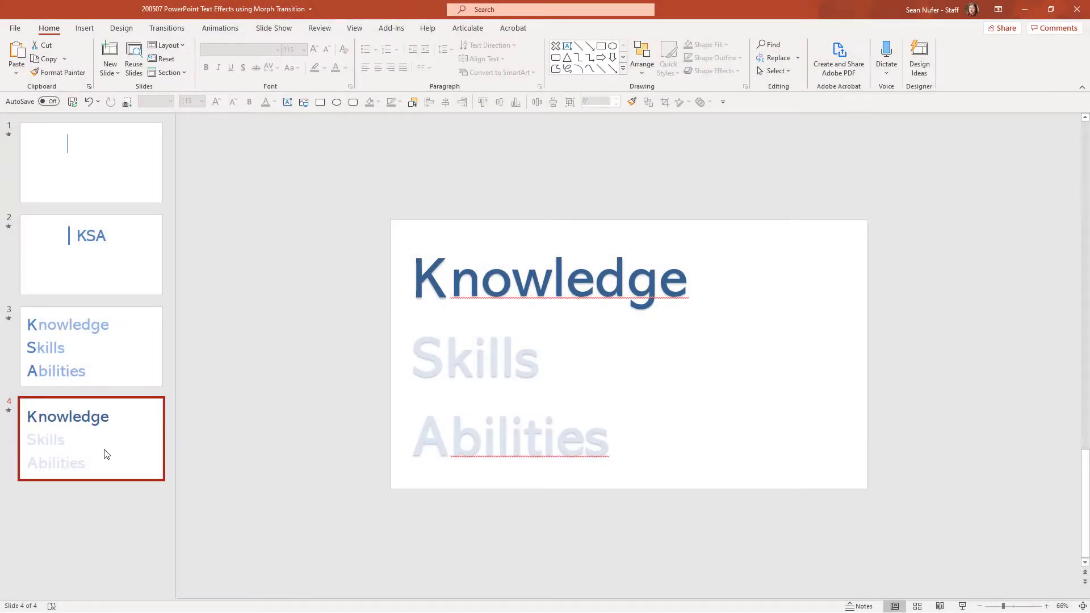
# Step: Duplicate slide 4 twice; on slide 5 make Skills dark blue and fade Knowledge to pale blue
pyautogui.hotkey('ctrl', 'd')
pyautogui.hotkey('ctrl', 'd')
pyautogui.click(127, 479)
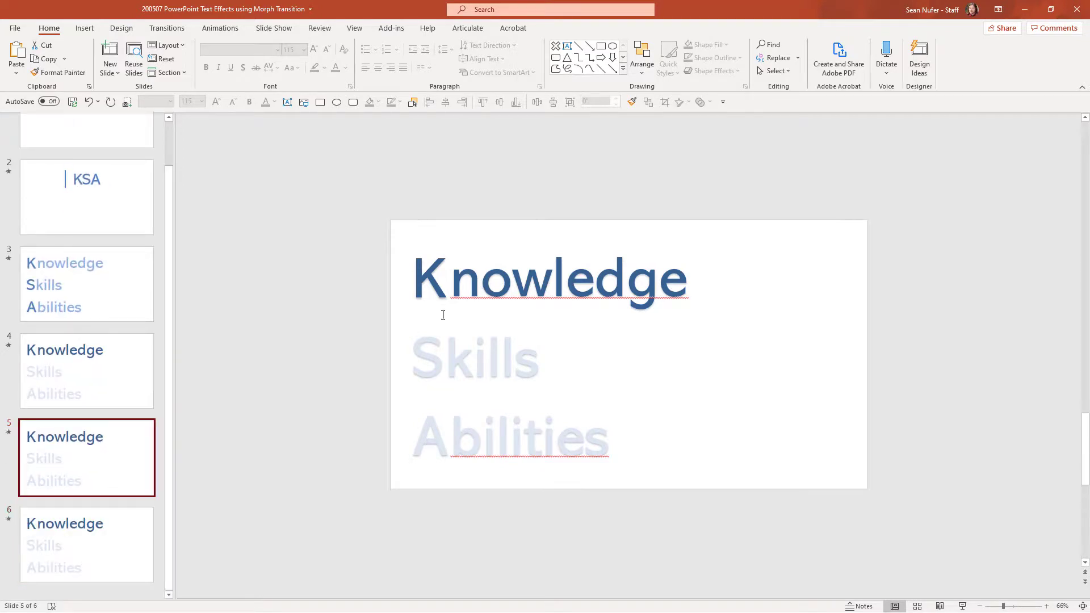
pyautogui.click(441, 318)
pyautogui.click(274, 102)
pyautogui.click(295, 161)
pyautogui.click(568, 278)
pyautogui.click(275, 102)
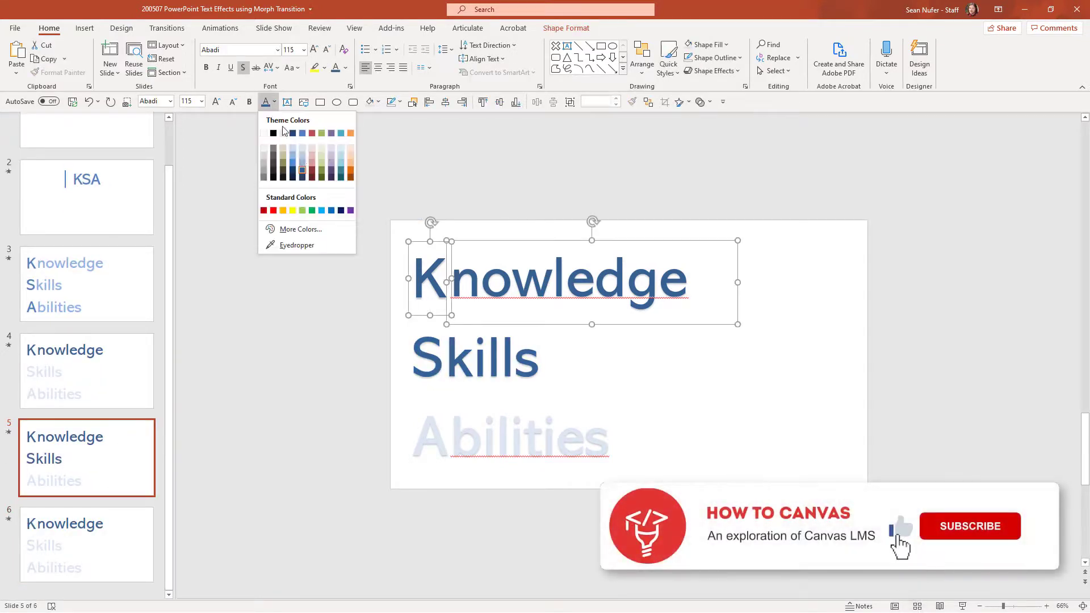
pyautogui.click(302, 148)
# Step: On slide 6 make Abilities dark blue and fade Knowledge, then return to slide 3
pyautogui.click(85, 545)
pyautogui.click(429, 412)
pyautogui.click(274, 102)
pyautogui.click(296, 161)
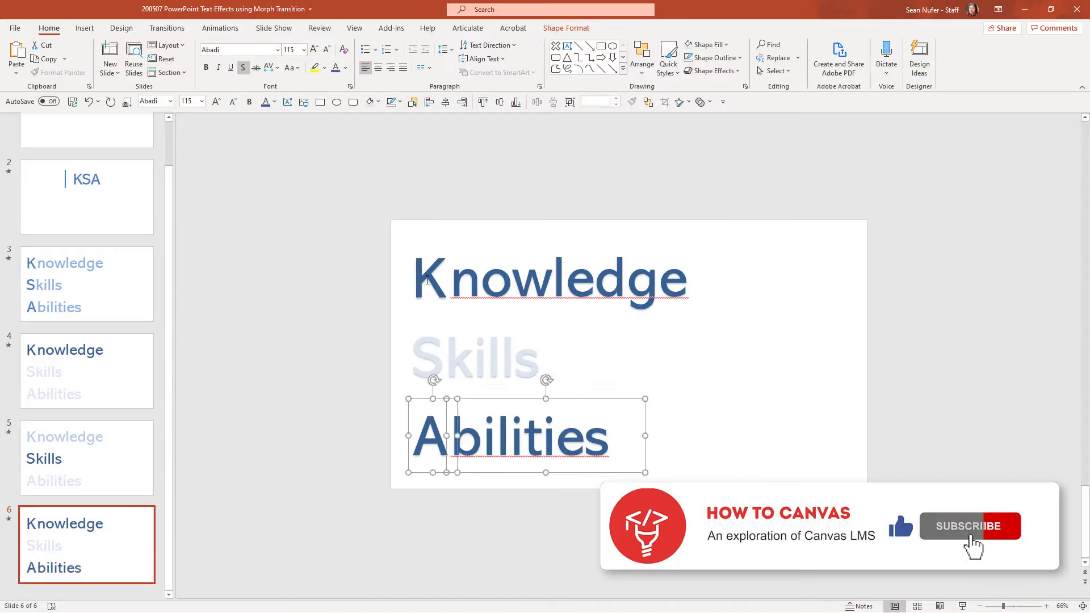
pyautogui.click(568, 278)
pyautogui.click(275, 102)
pyautogui.click(303, 153)
pyautogui.press('pageup')
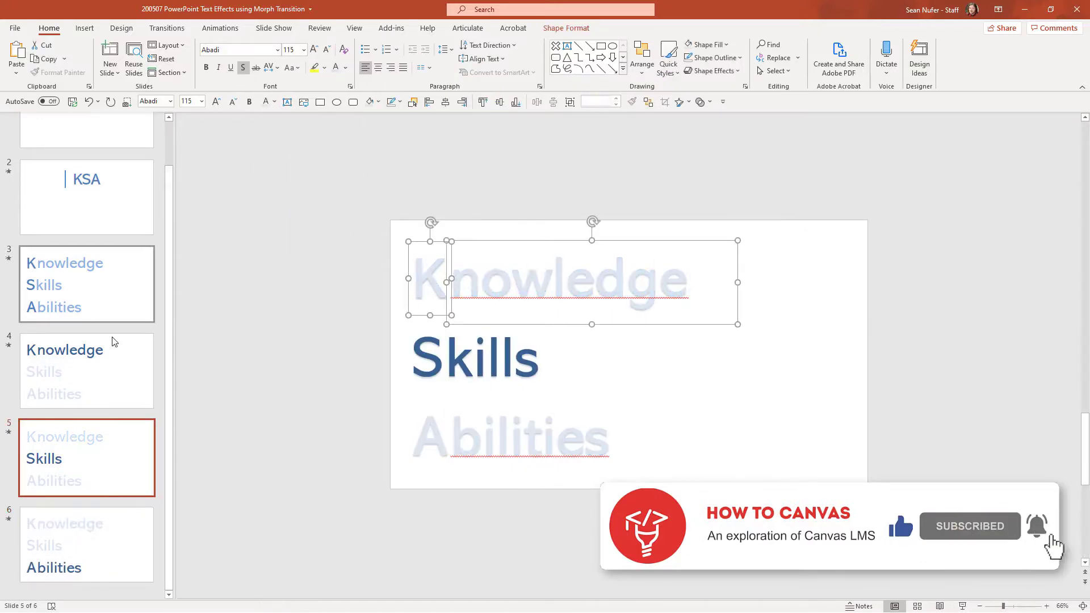